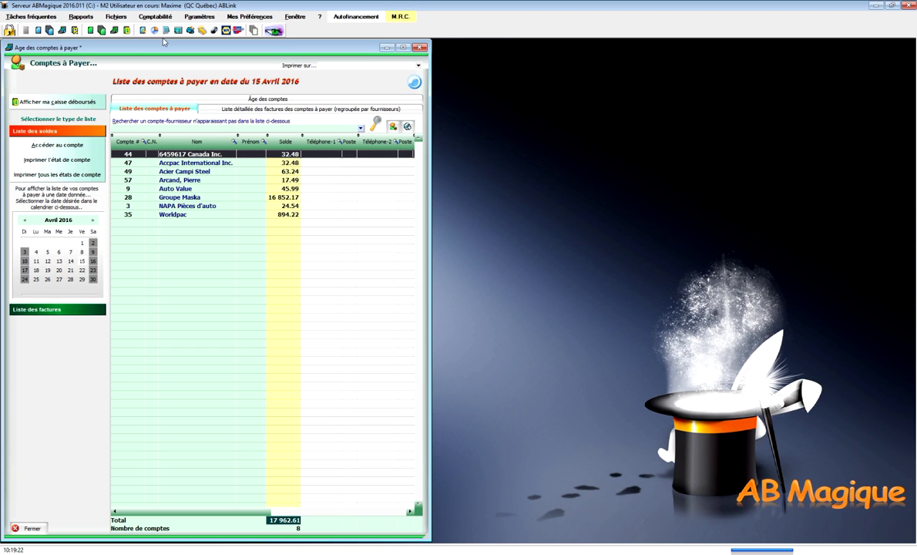
- Open the Groupe Maska supplier account from the accounts payable list
{"action": "double_click", "coordinate": [235, 198]}
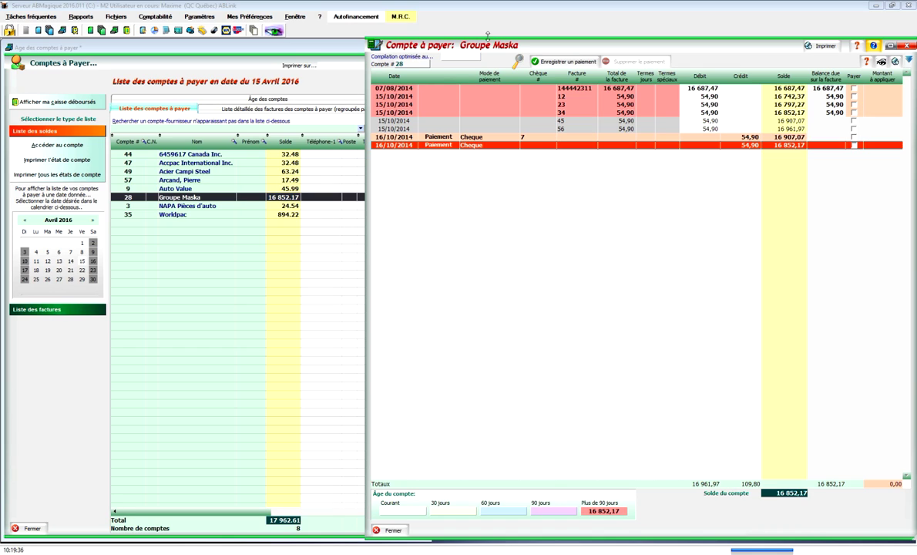
- Prepare a 1 500,00 payment by Mastercard on the account without selecting any invoice, and cancel it
{"action": "left_click", "coordinate": [547, 66]}
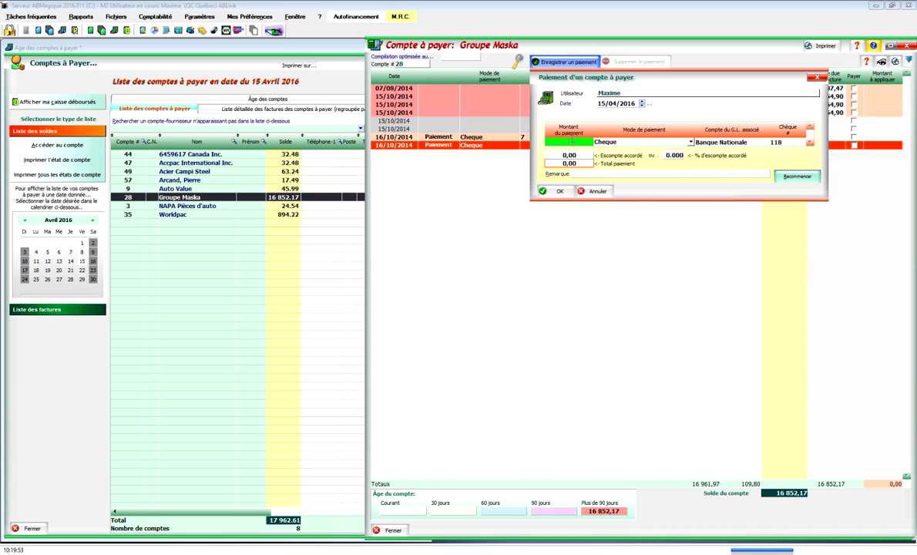
{"action": "type", "text": "500"}
{"action": "left_click", "coordinate": [691, 143]}
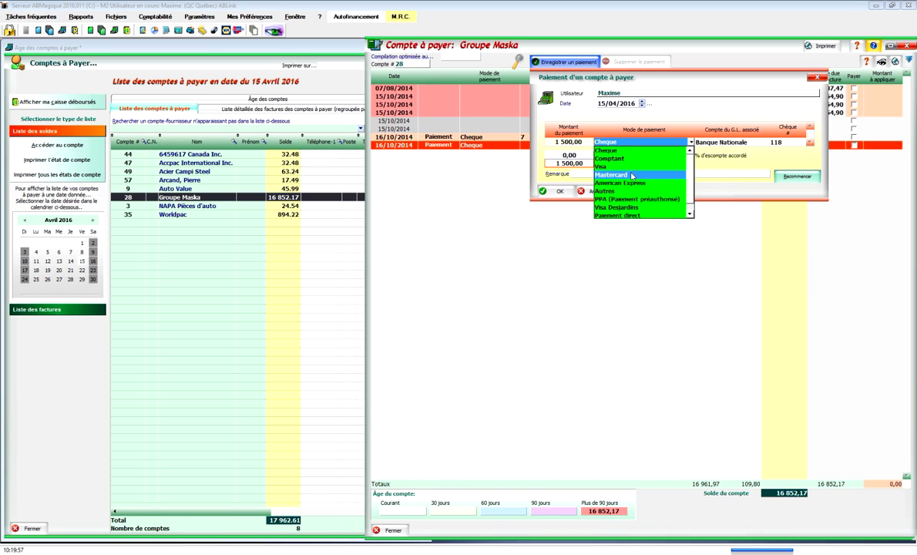
{"action": "left_click", "coordinate": [616, 175]}
{"action": "left_click", "coordinate": [578, 155]}
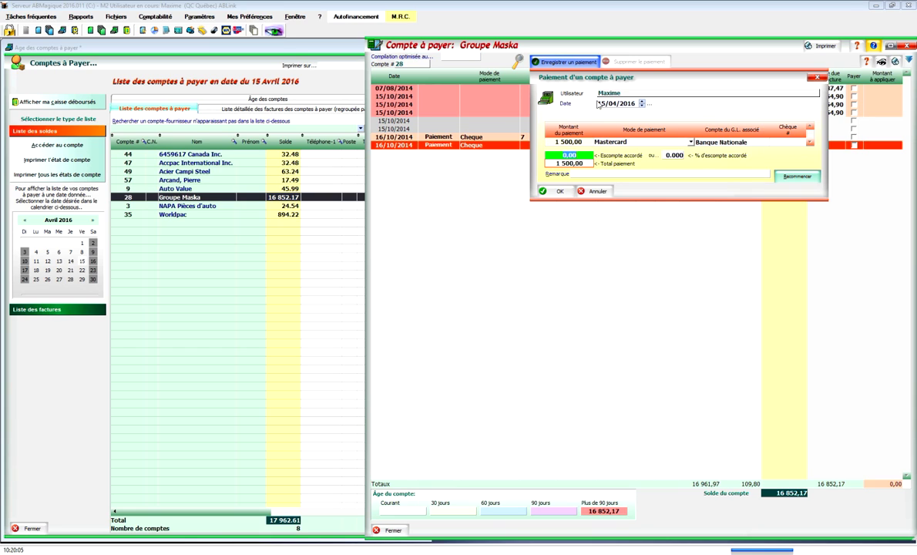
{"action": "left_click", "coordinate": [595, 191]}
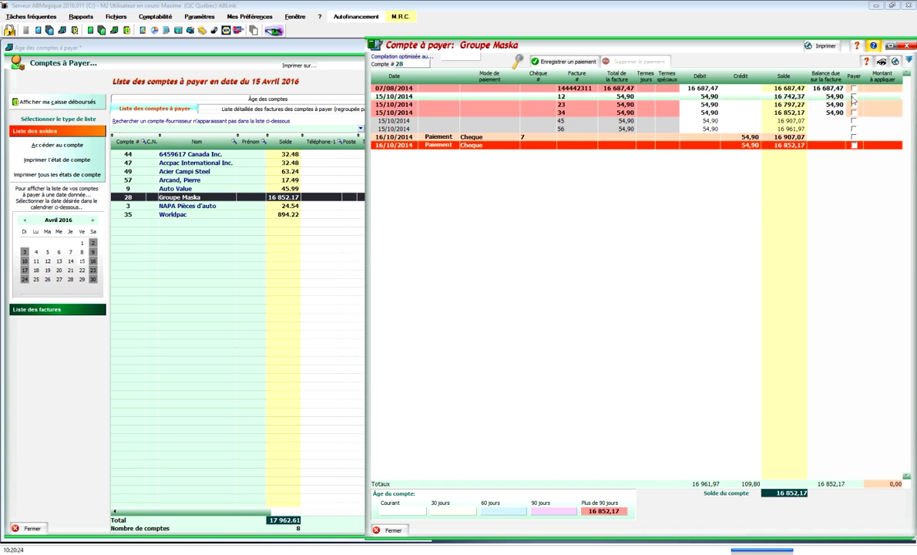
- Mark invoices 12 and 23 for payment, prepare a Mastercard payment for their total, cancel it and clear the marked invoices
{"action": "left_click", "coordinate": [853, 96]}
{"action": "left_click", "coordinate": [853, 104]}
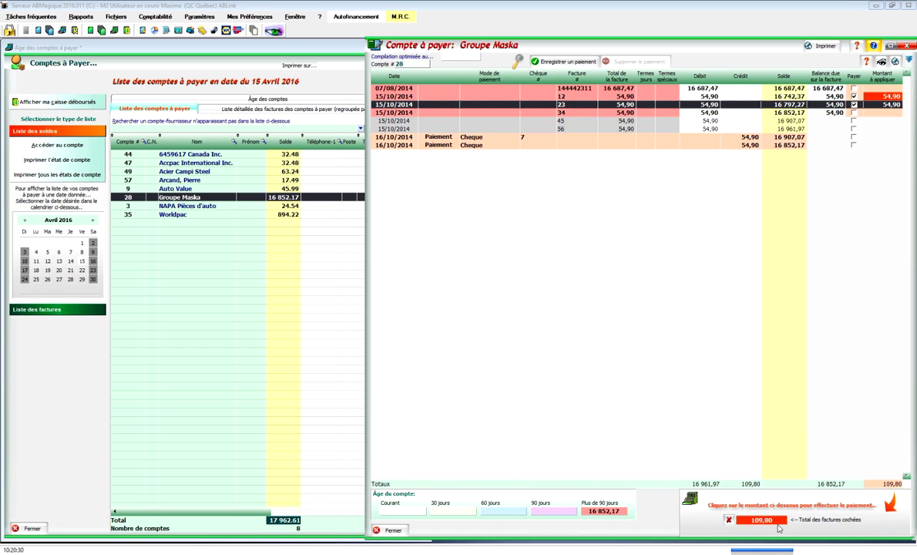
{"action": "left_click", "coordinate": [777, 522]}
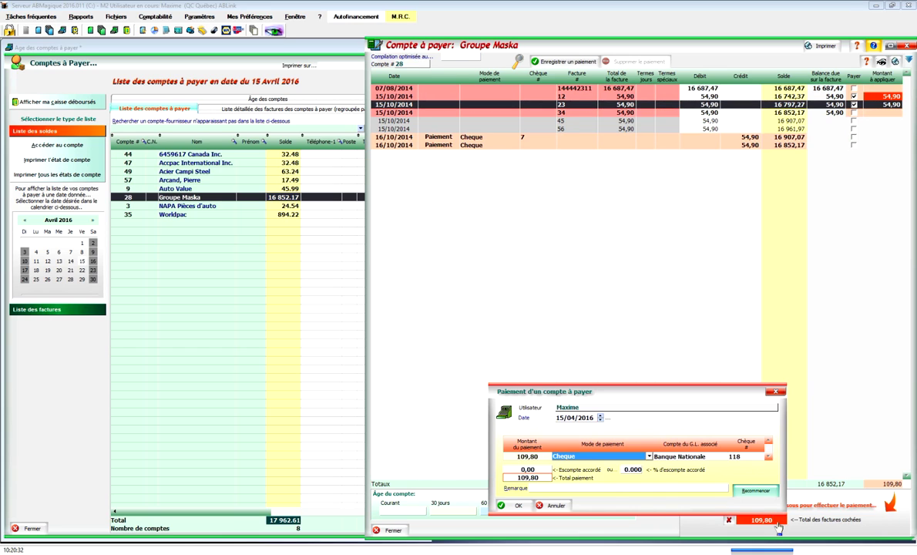
{"action": "left_click", "coordinate": [649, 456]}
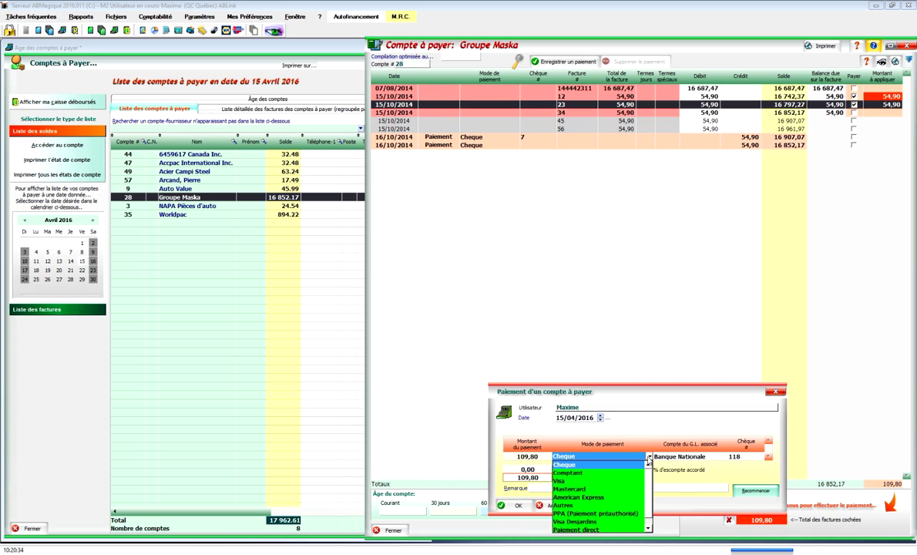
{"action": "left_click", "coordinate": [596, 489]}
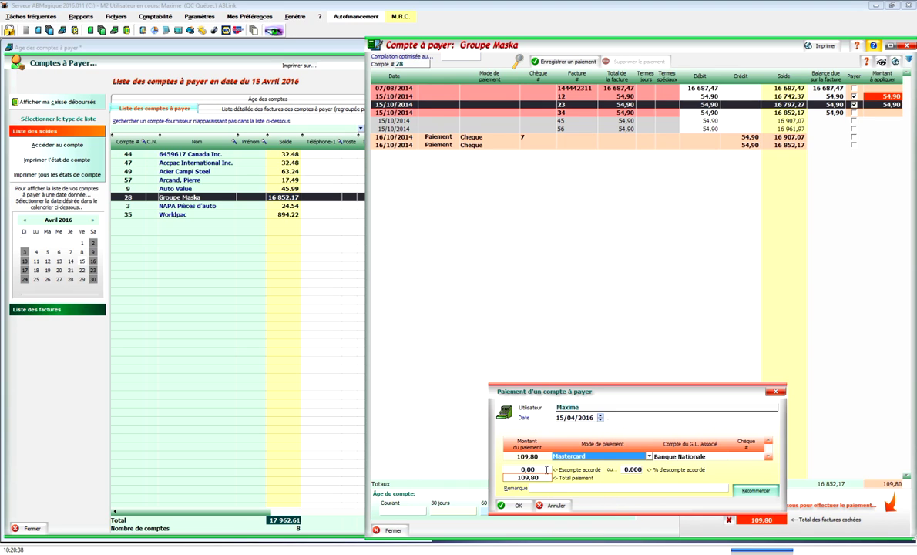
{"action": "left_click", "coordinate": [546, 469]}
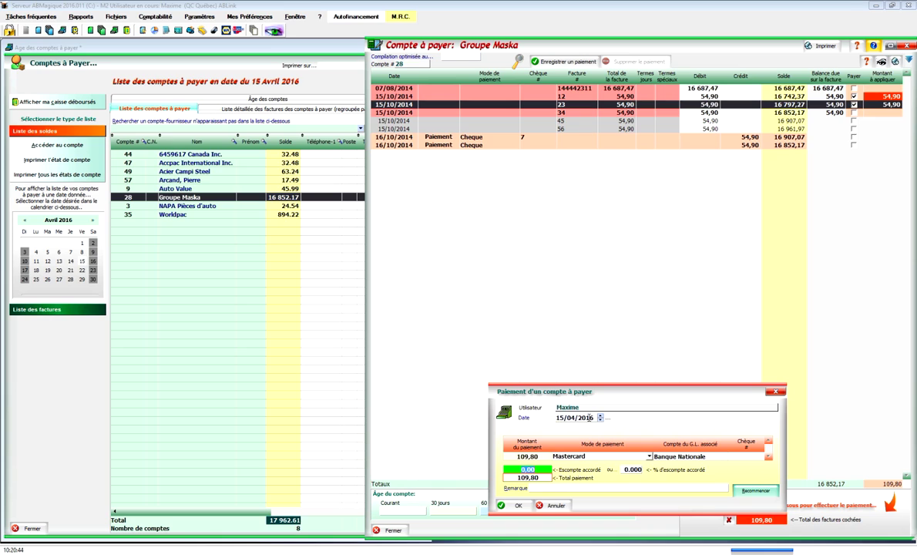
{"action": "left_click", "coordinate": [556, 506]}
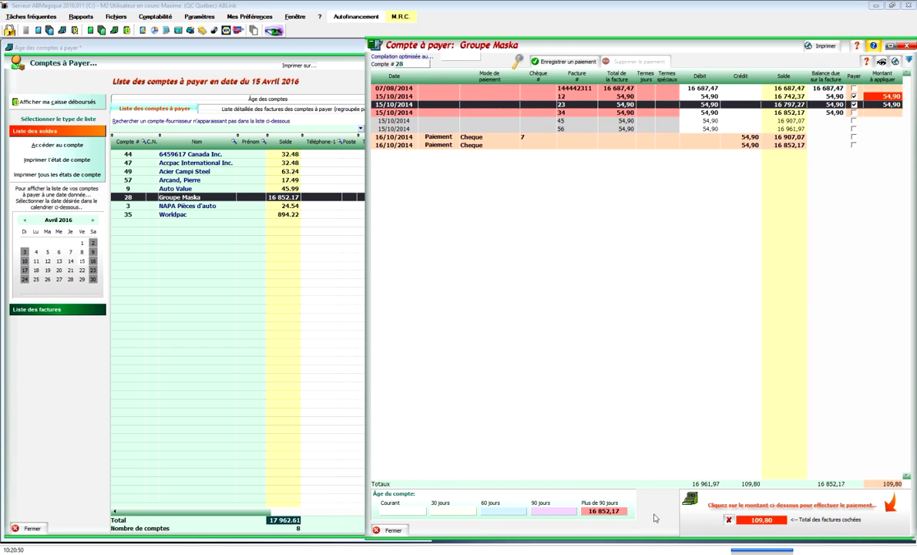
{"action": "left_click", "coordinate": [728, 520]}
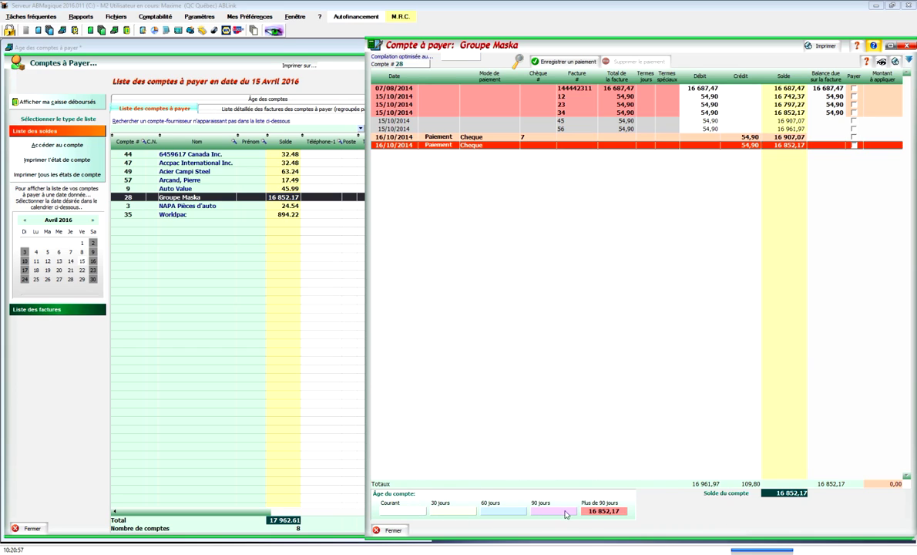
- Select all invoices aged more than 90 days, prepare a Mastercard payment for their total, and cancel it
{"action": "left_click", "coordinate": [623, 513]}
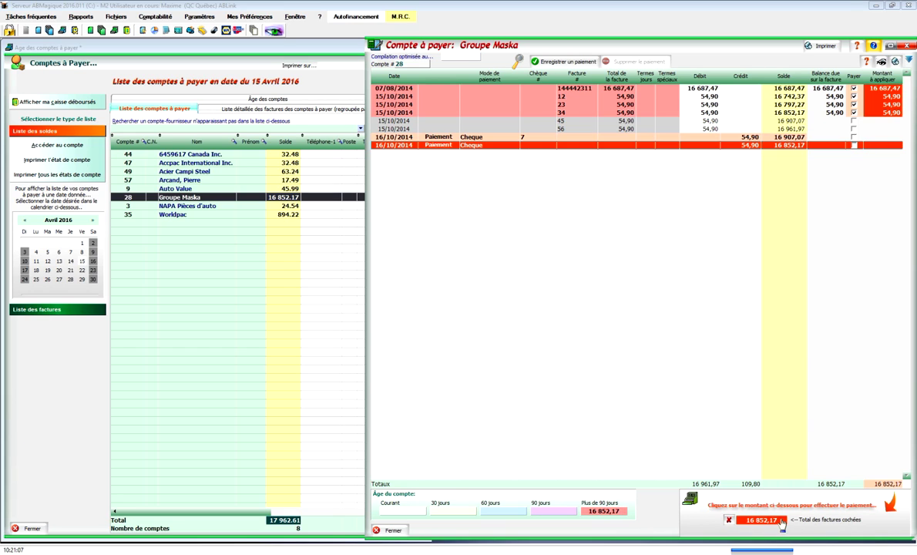
{"action": "left_click", "coordinate": [780, 521]}
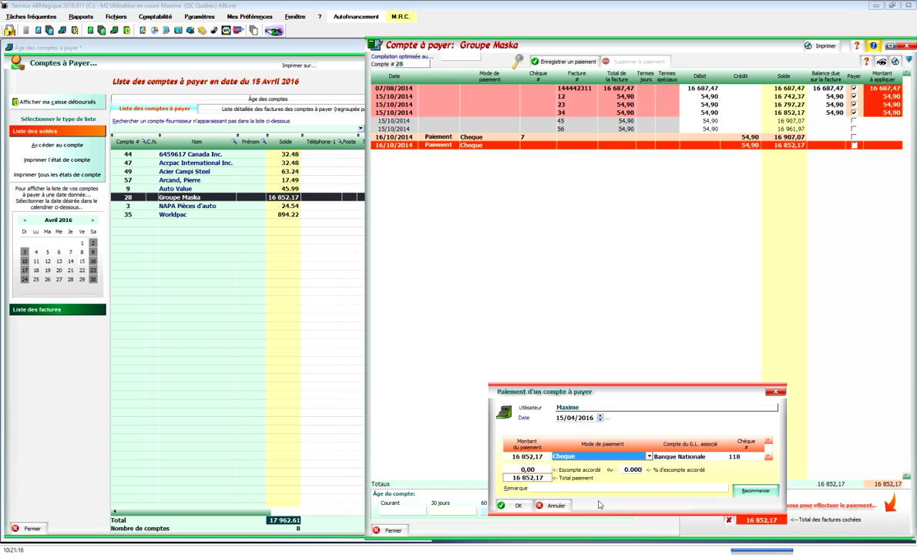
{"action": "left_click", "coordinate": [853, 113]}
{"action": "left_click", "coordinate": [601, 456]}
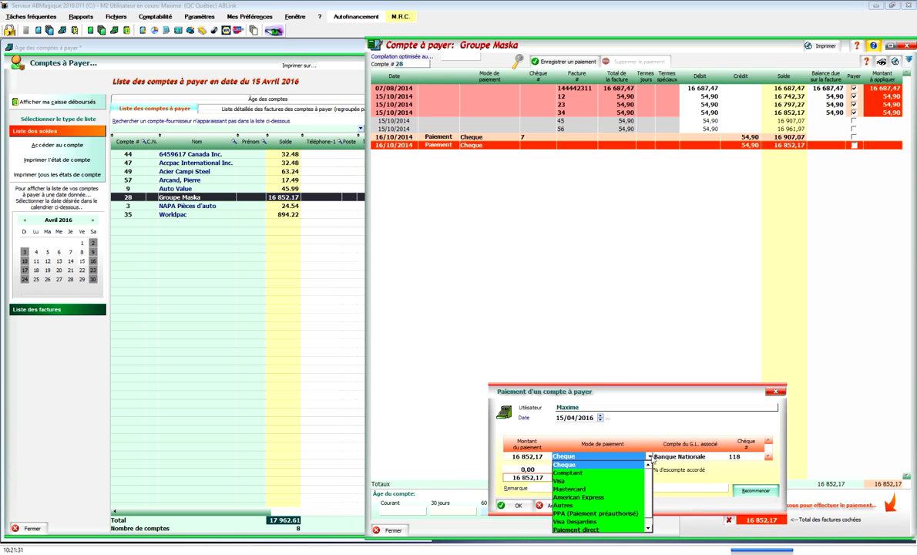
{"action": "left_click", "coordinate": [616, 489]}
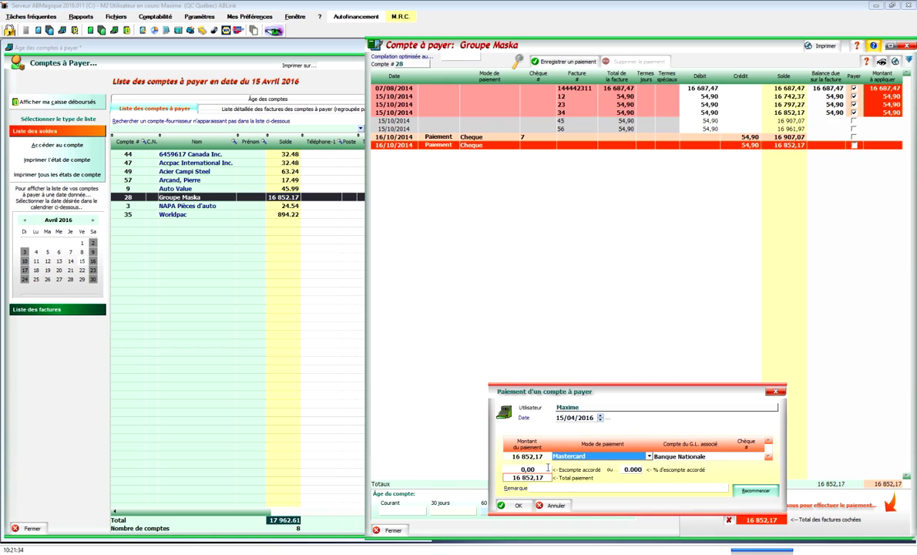
{"action": "left_click", "coordinate": [546, 469]}
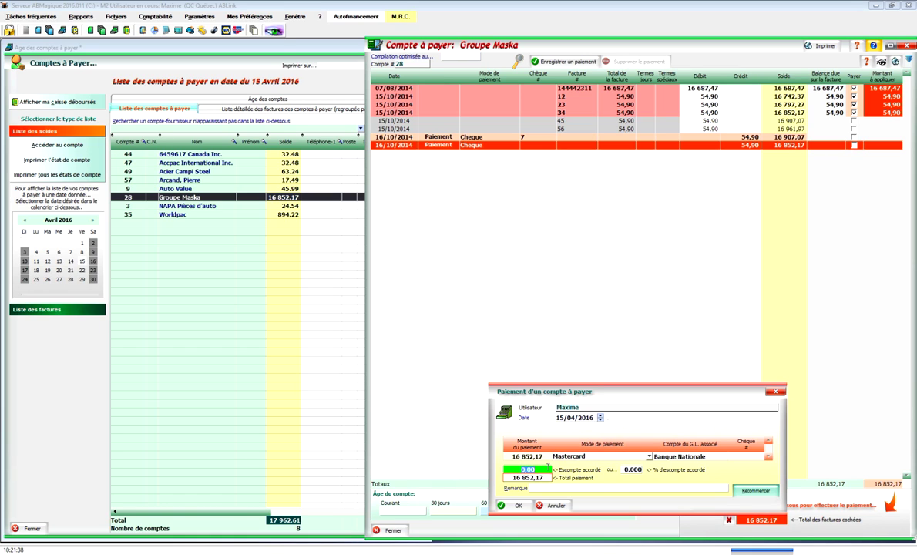
{"action": "left_click", "coordinate": [558, 417]}
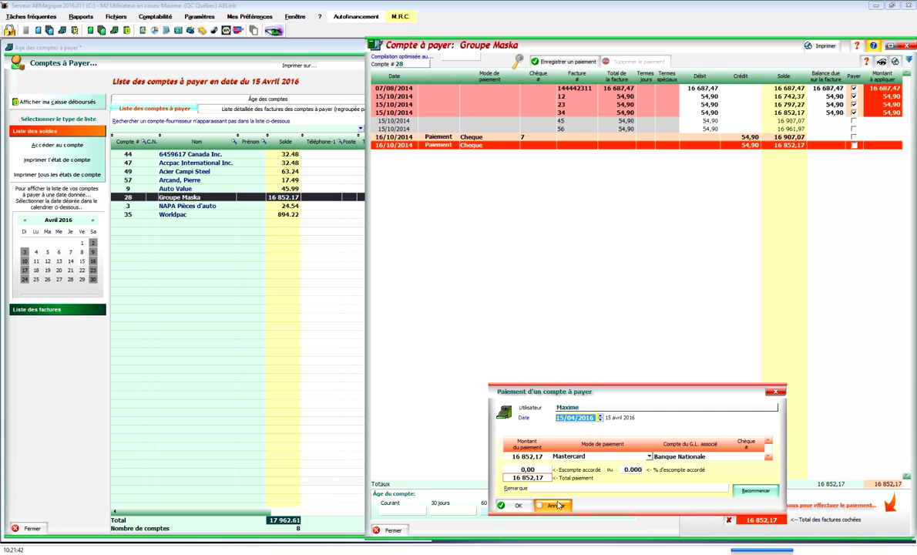
{"action": "left_click", "coordinate": [557, 504]}
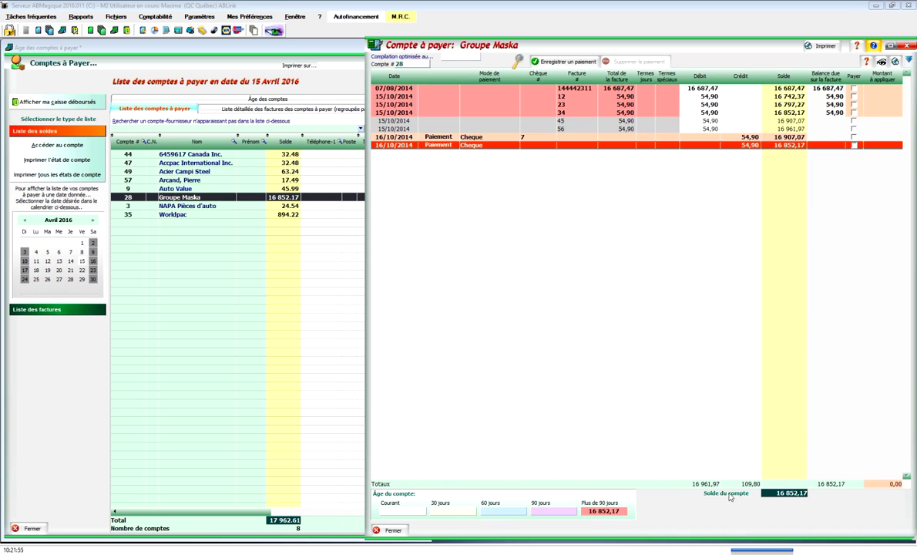
- Start a payment from the full account balance with Mastercard as the payment method, and cancel it
{"action": "left_click", "coordinate": [769, 497]}
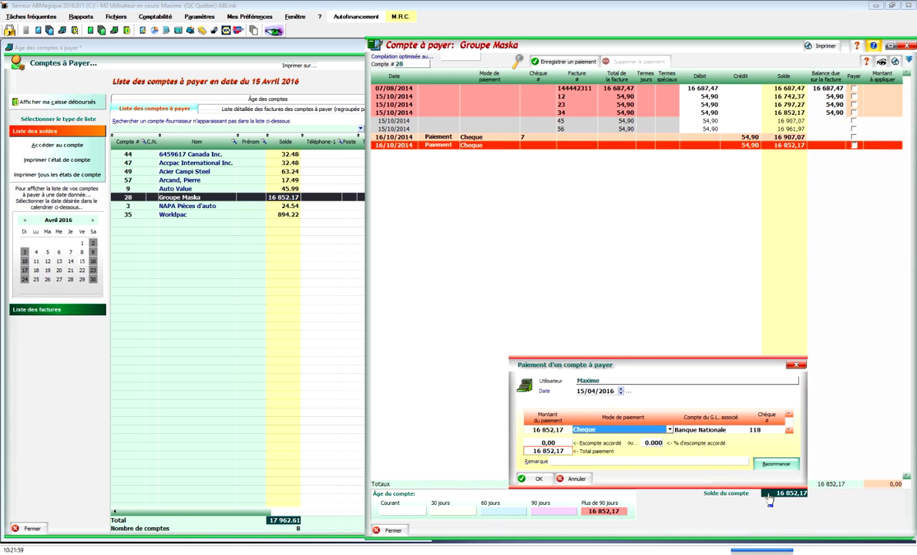
{"action": "left_click", "coordinate": [670, 430]}
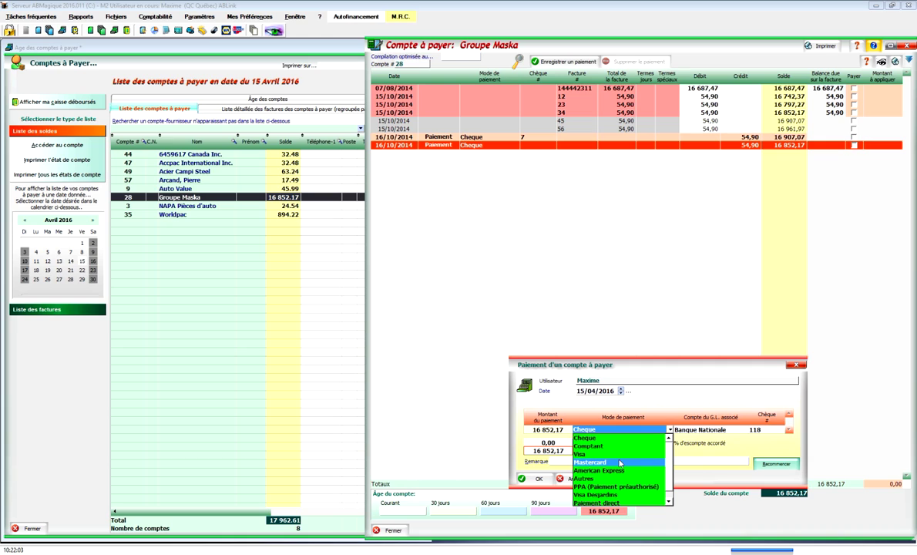
{"action": "left_click", "coordinate": [619, 462]}
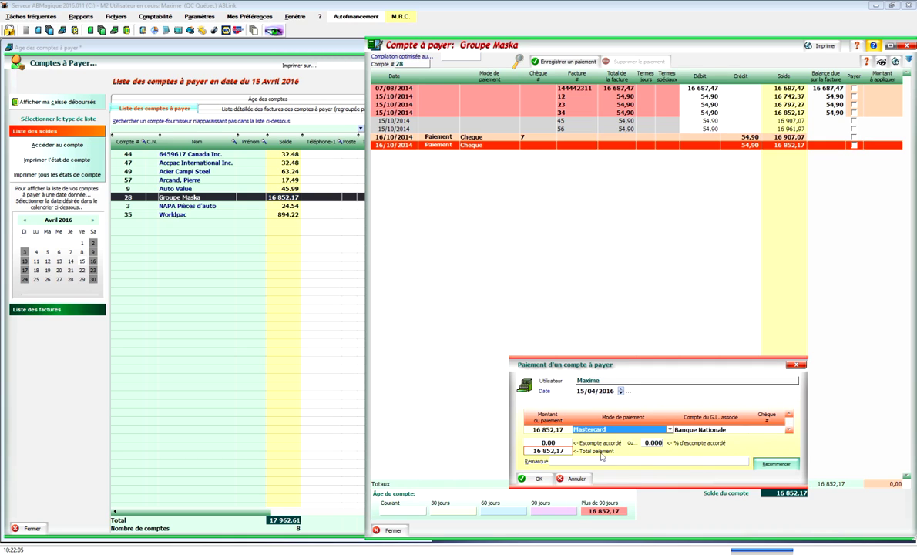
{"action": "left_click", "coordinate": [565, 442]}
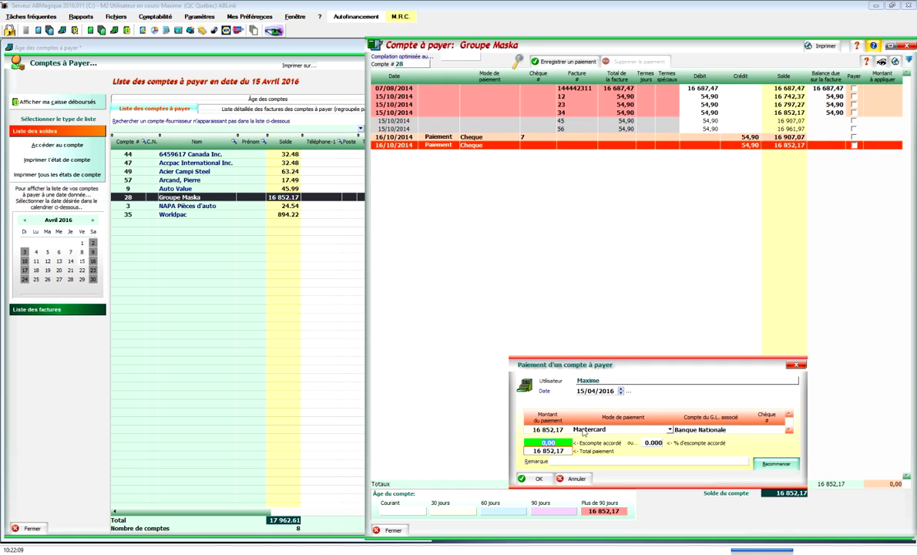
{"action": "left_click", "coordinate": [618, 391]}
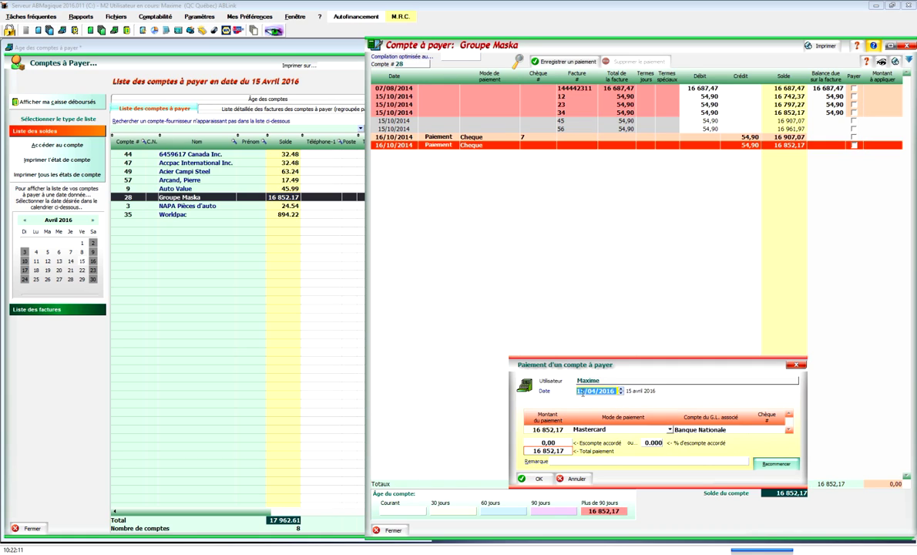
{"action": "left_click", "coordinate": [576, 479]}
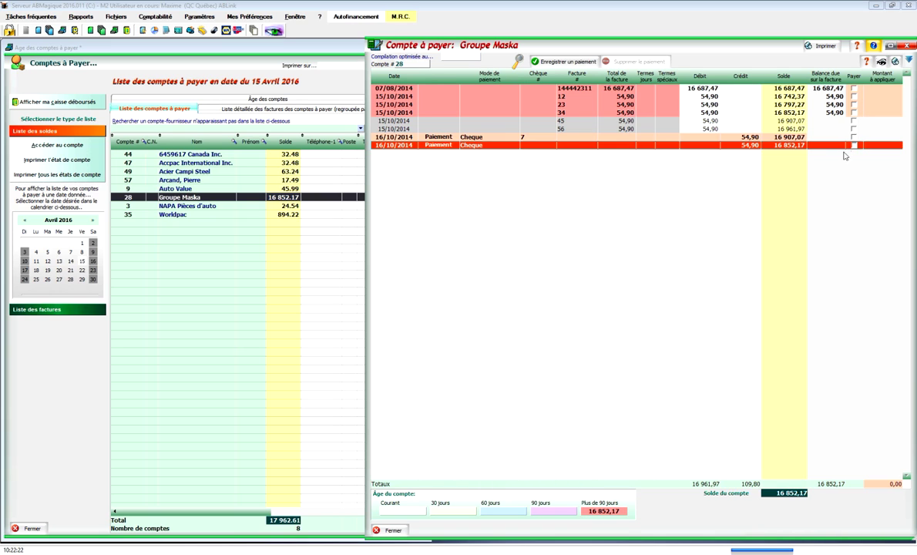
- Mark the 07/08/2014 invoice for payment and set its amount to apply to 2 500,00
{"action": "left_click", "coordinate": [854, 89]}
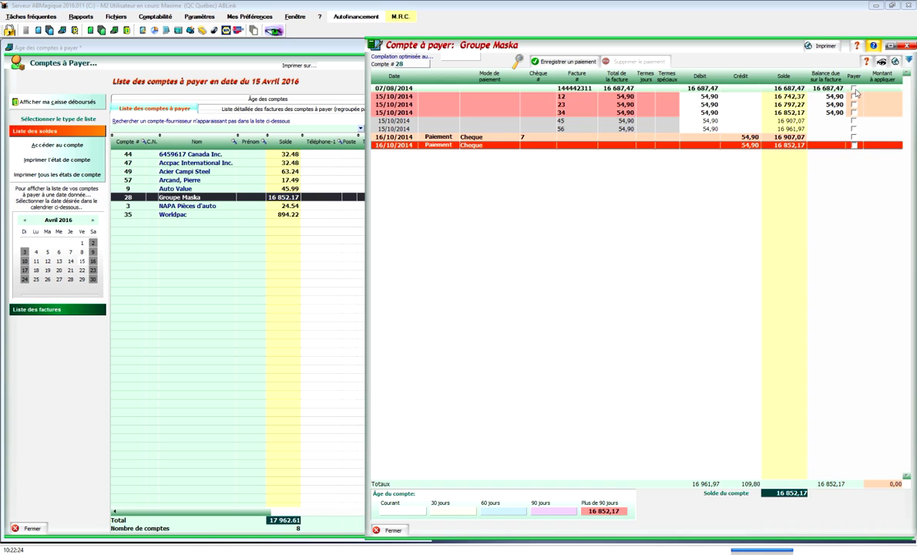
{"action": "left_click", "coordinate": [869, 88]}
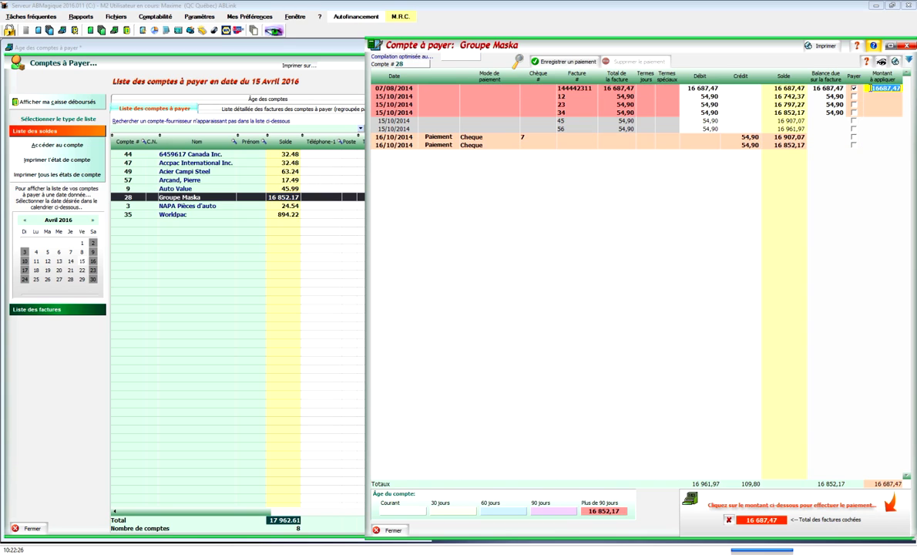
{"action": "type", "text": "2500"}
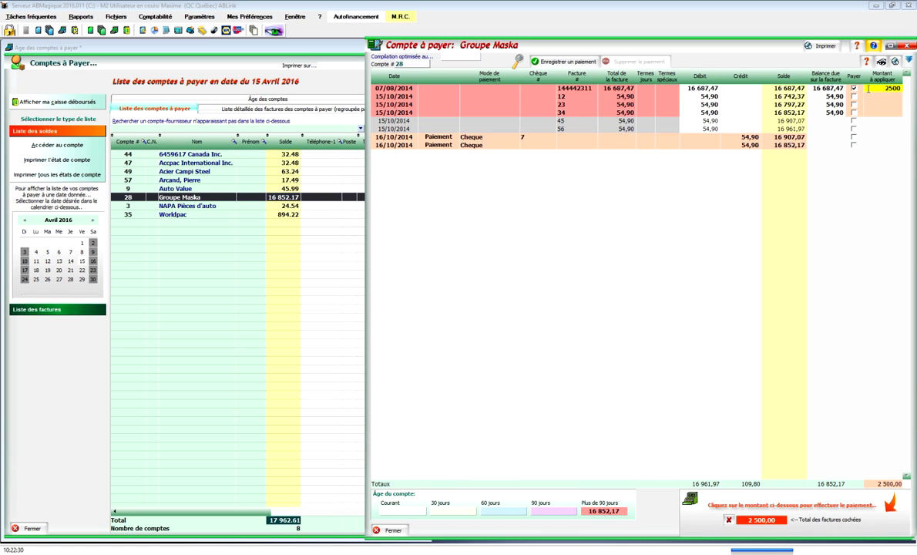
{"action": "key", "text": "Return"}
- Record the payment for the marked invoice with Mastercard as the payment method, dated 15/04/2016
{"action": "left_click", "coordinate": [744, 523]}
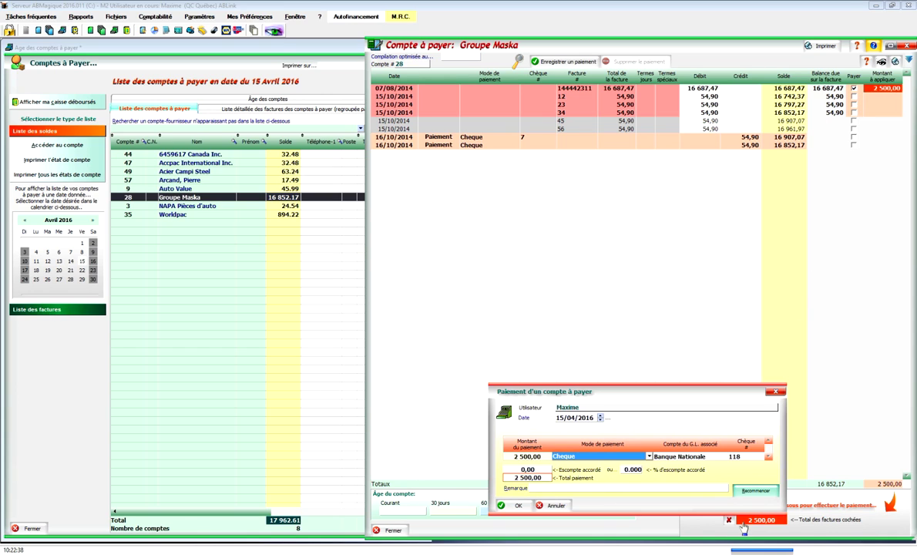
{"action": "left_click", "coordinate": [649, 456]}
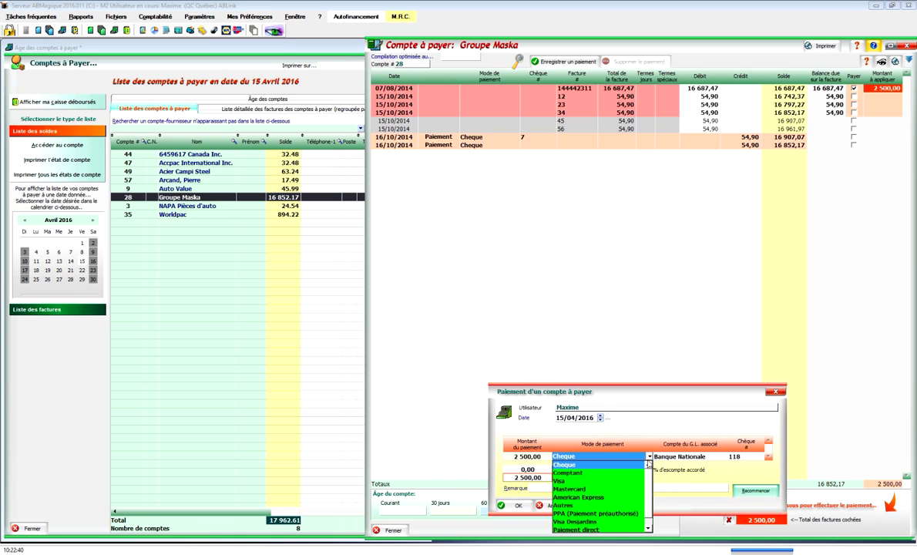
{"action": "left_click", "coordinate": [630, 488]}
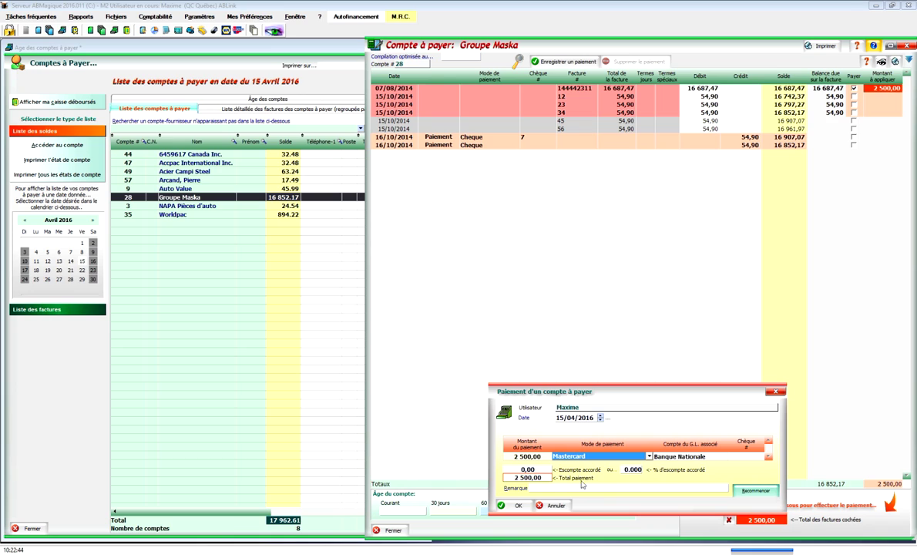
{"action": "left_click", "coordinate": [547, 468]}
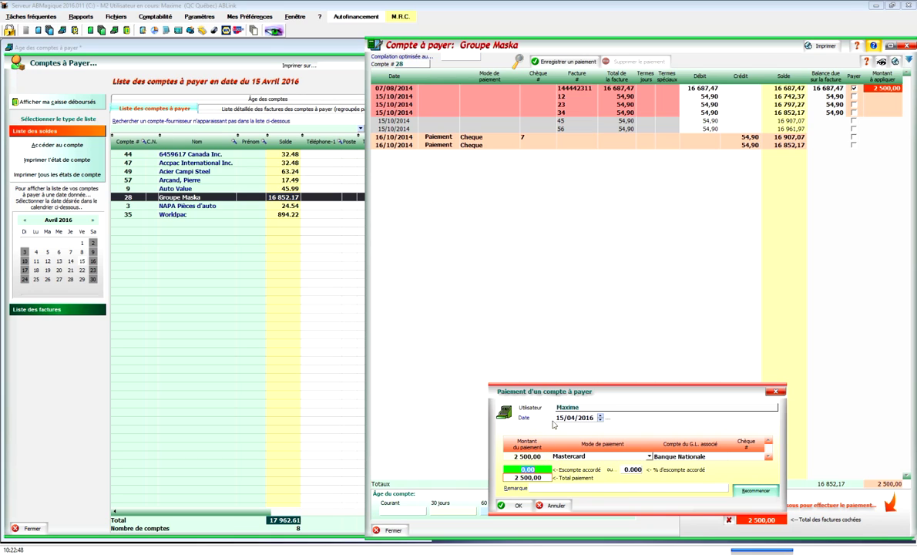
{"action": "left_click", "coordinate": [594, 418]}
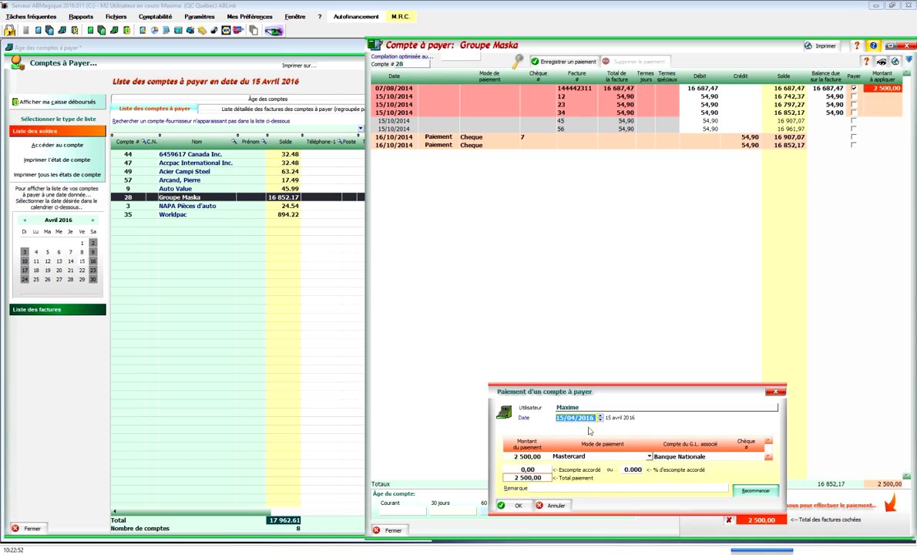
{"action": "left_click", "coordinate": [515, 504]}
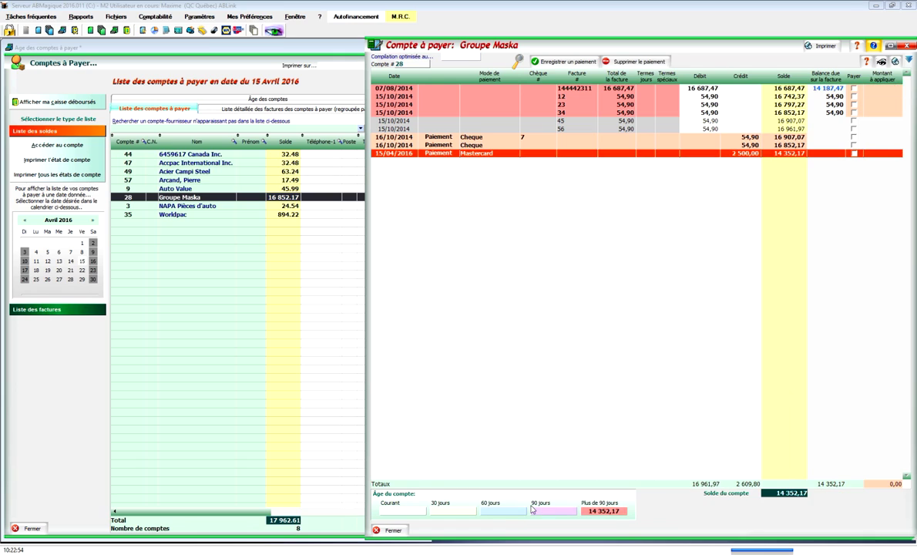